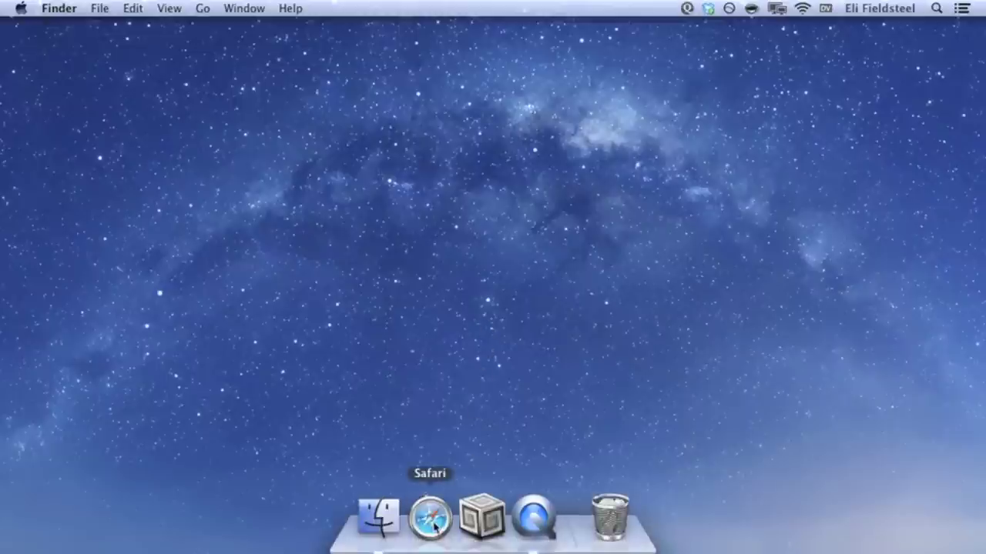
Step: Launch Safari, go to supercollider.sourceforge.net, and follow the link to the Downloads page
left_click(434, 526)
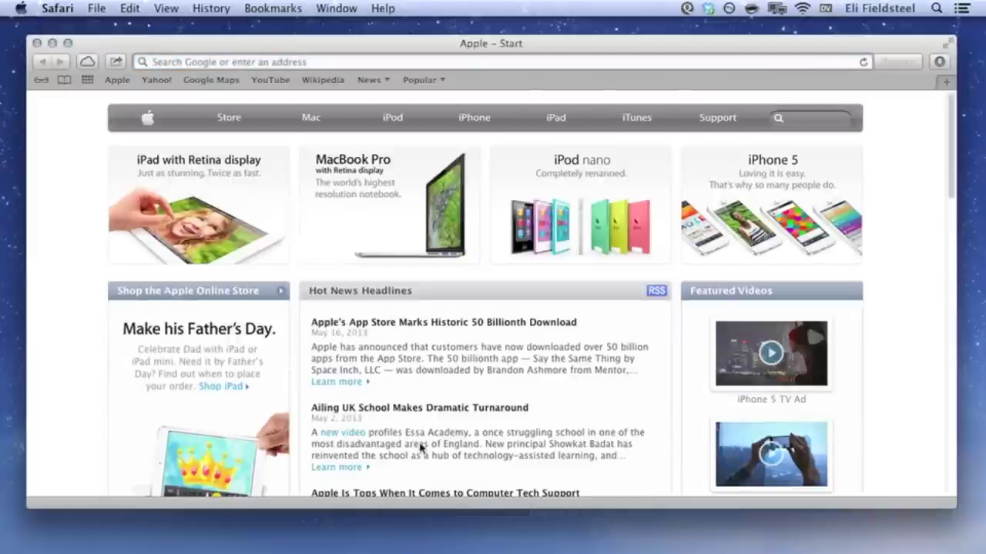
type("supercollider.source")
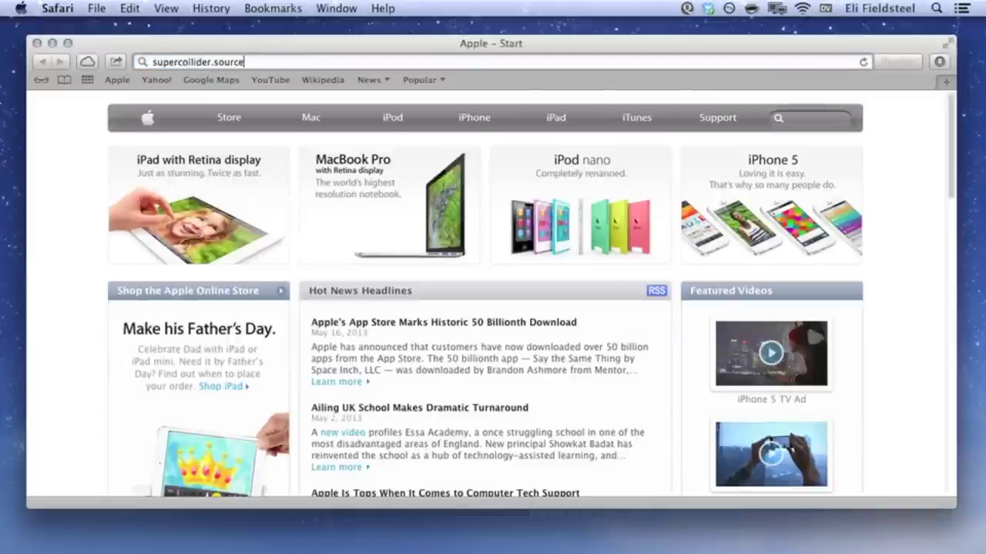
type("forge.net")
key("Return")
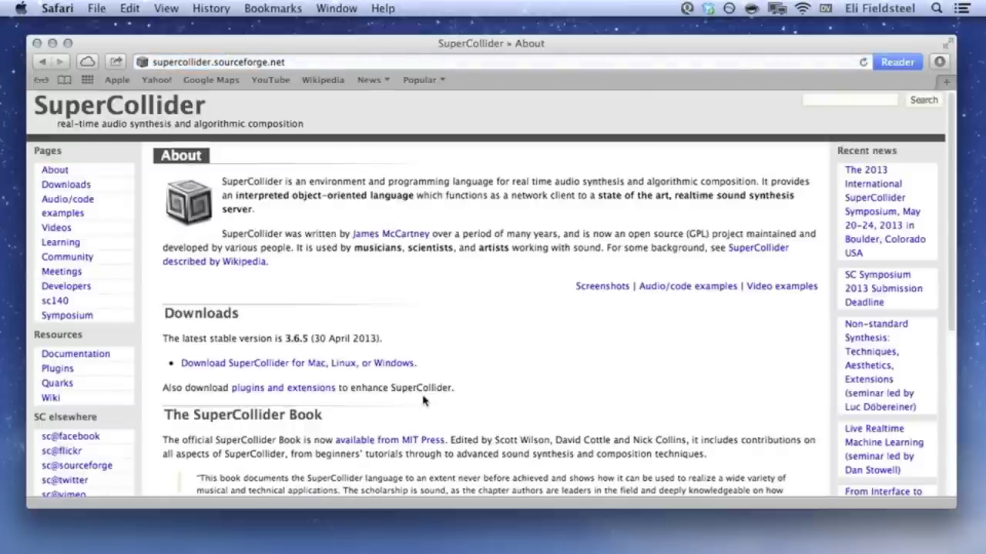
left_click(260, 368)
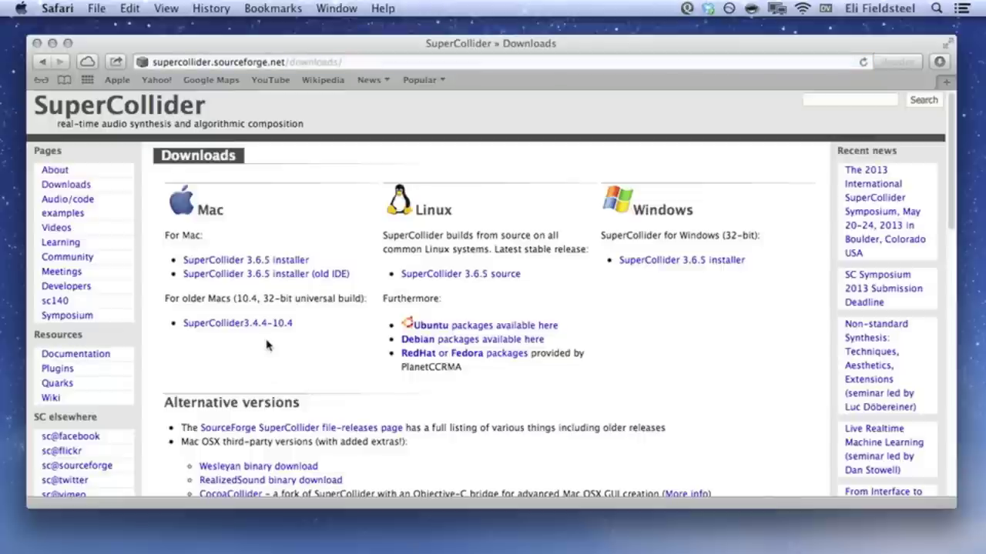
Step: Dismiss the Safari window so only the empty Finder desktop remains
key("super+h")
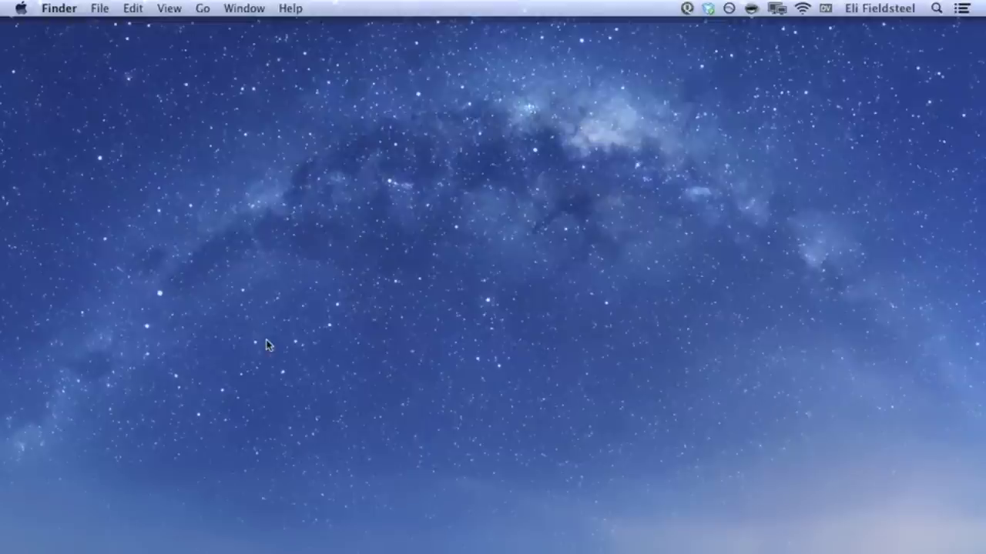